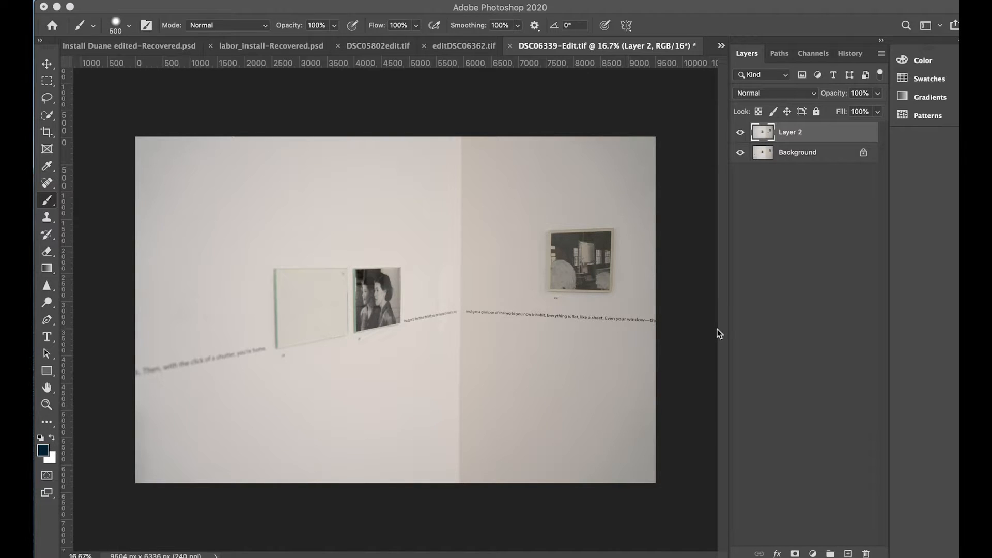
- Compare Layer 2 with the Background, add a layer mask to Layer 2, and make the mask active
left_click(741, 134)
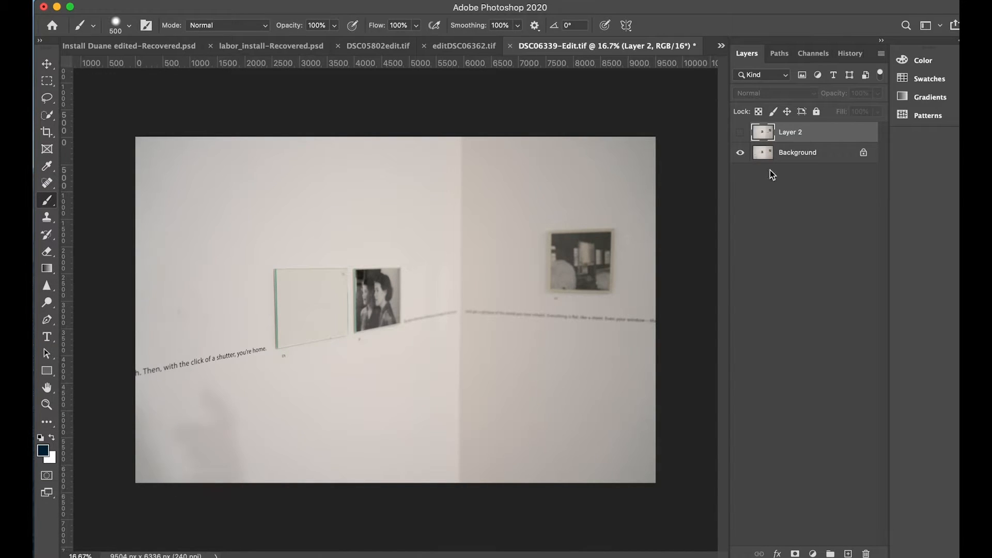
left_click(740, 133)
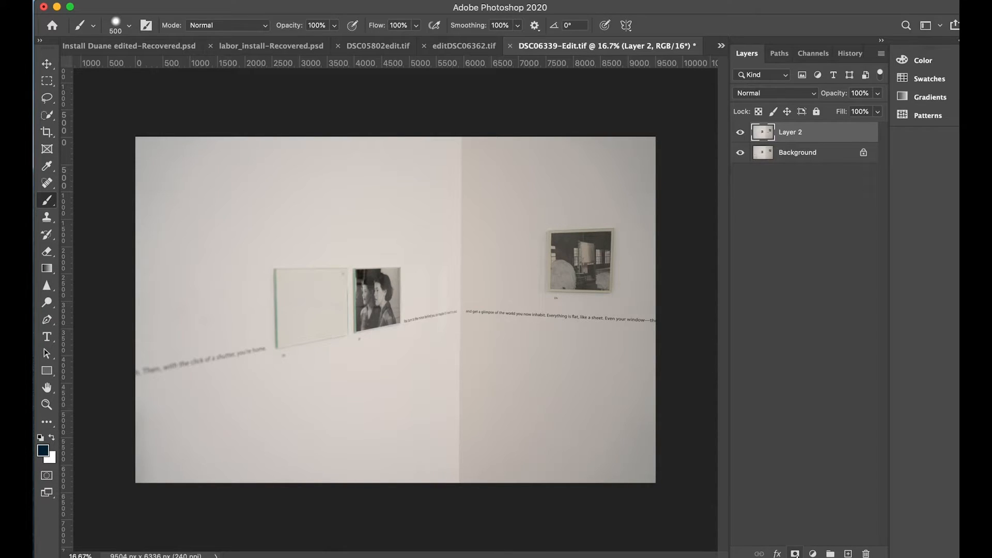
left_click(795, 553)
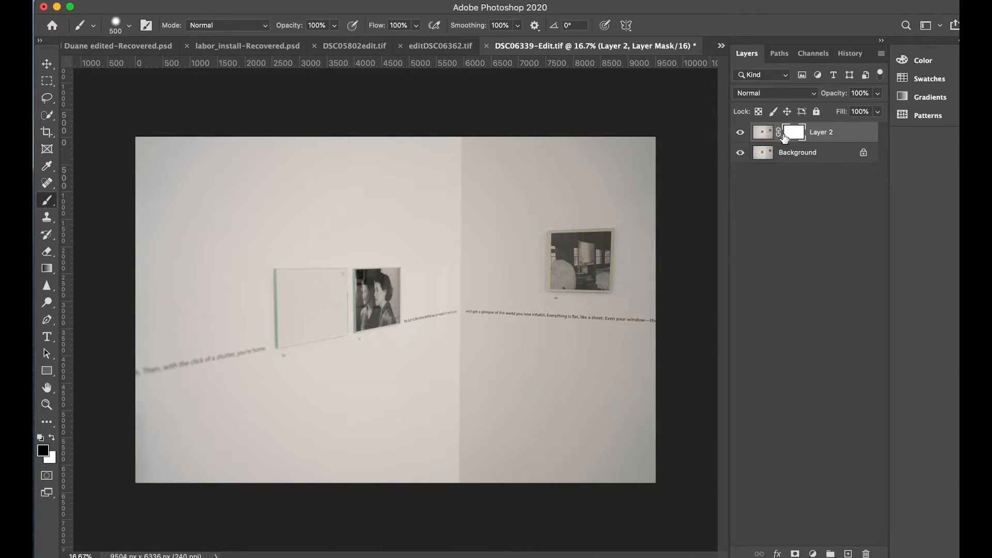
left_click(763, 137)
left_click(792, 133)
left_click(770, 139)
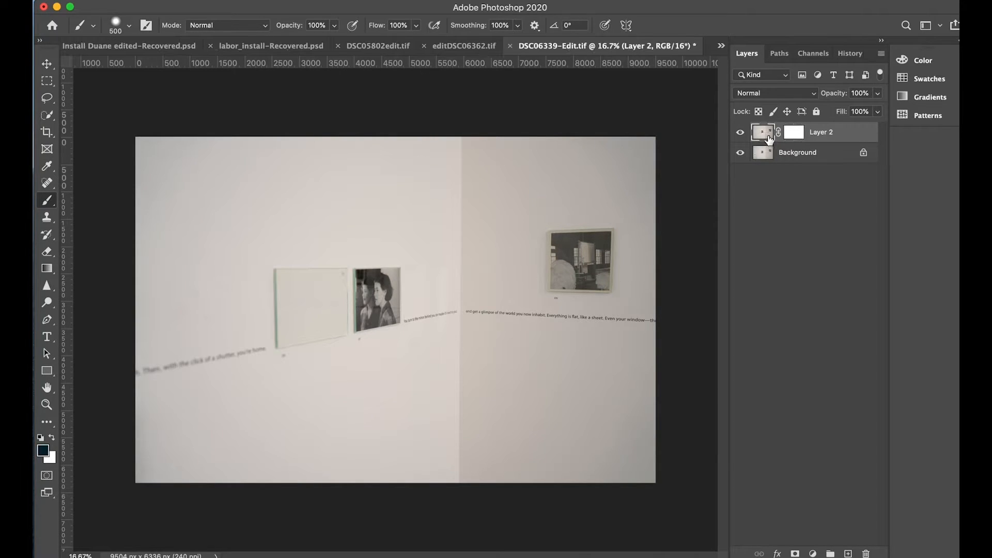
left_click(791, 137)
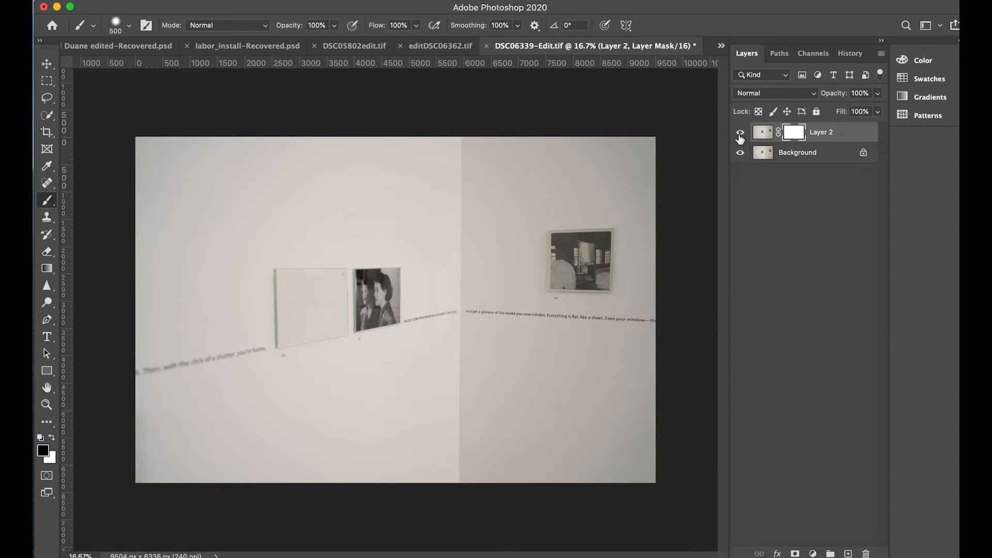
- Paint a test brush stroke directly on Layer 2's image over the blank panel, and undo it
left_click(759, 130)
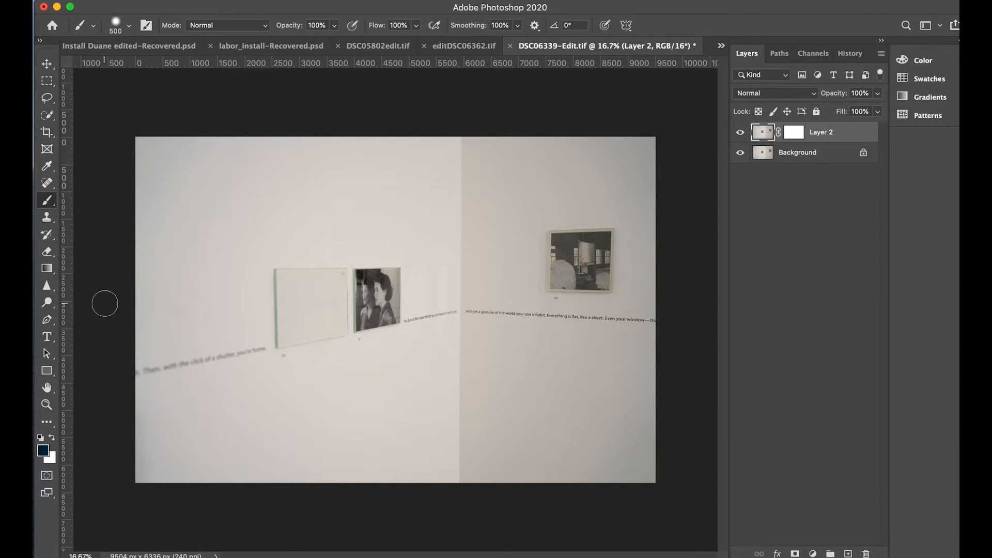
left_click_drag(235, 247, 306, 282)
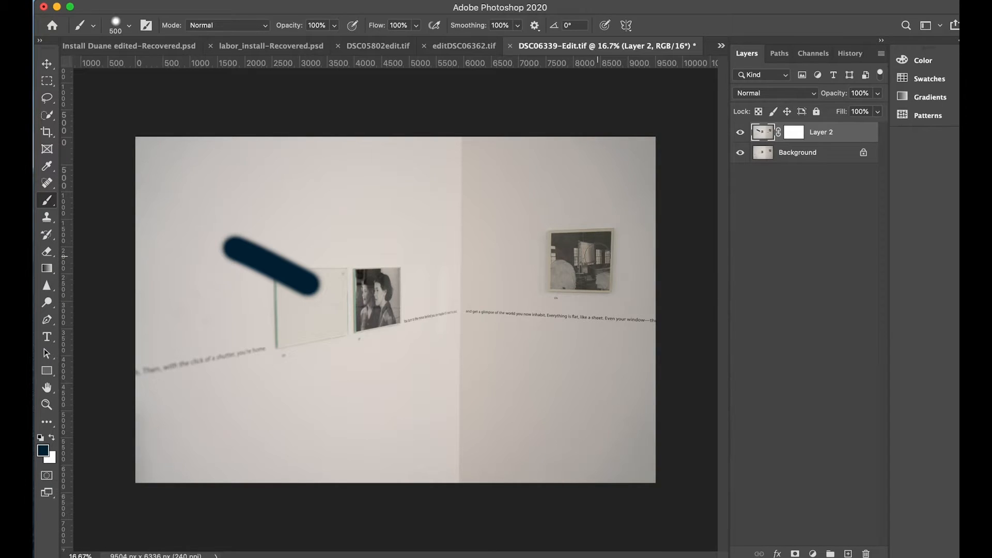
key("super+z")
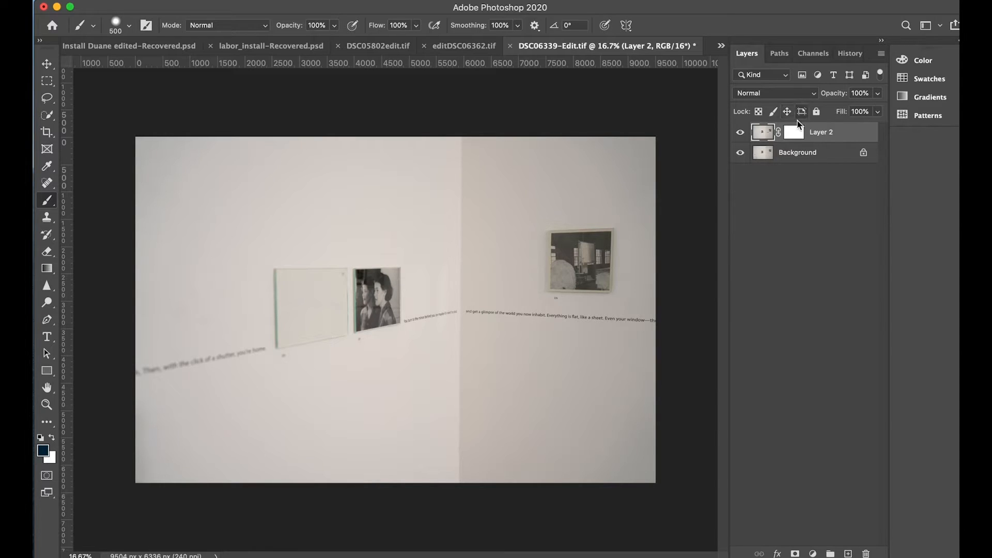
- Paint black on Layer 2's mask over the blank panel's left edge and the blurry wall text beside it
left_click(799, 134)
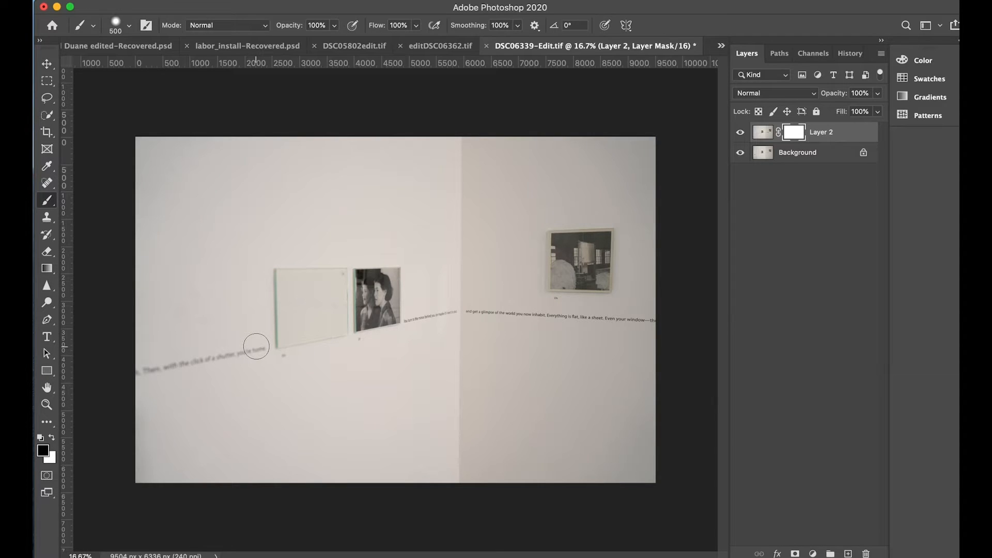
mouse_move(256, 346)
left_mouse_down()
mouse_move(142, 373)
mouse_move(143, 383)
mouse_move(252, 347)
left_mouse_up()
key("x")
left_click(56, 438)
left_click_drag(270, 270, 282, 355)
left_click_drag(222, 356, 115, 372)
- Compare the gallery photo with masked Layer 2 hidden and shown to check the sharpened wall text and panel edge
left_click(740, 133)
left_click(740, 133)
left_click(741, 133)
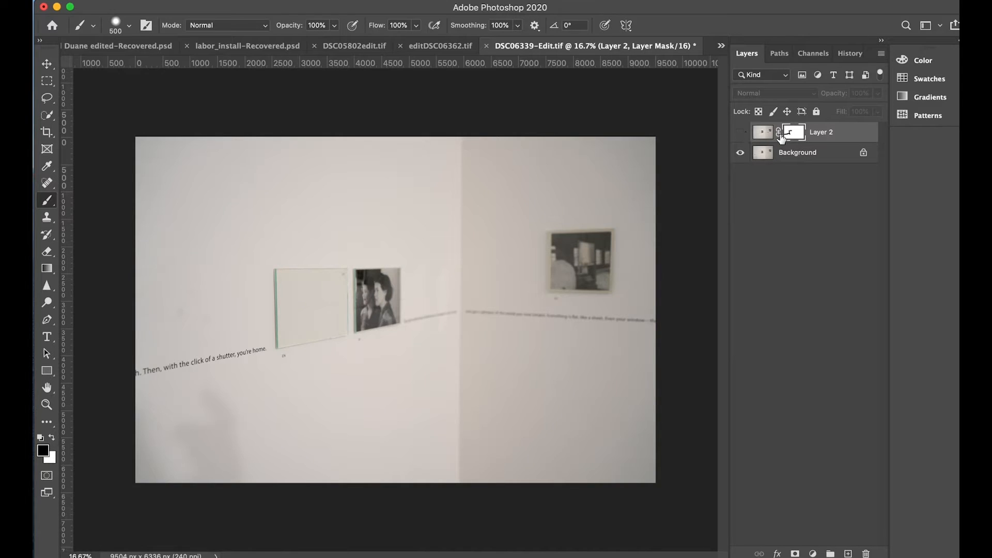
left_click(740, 133)
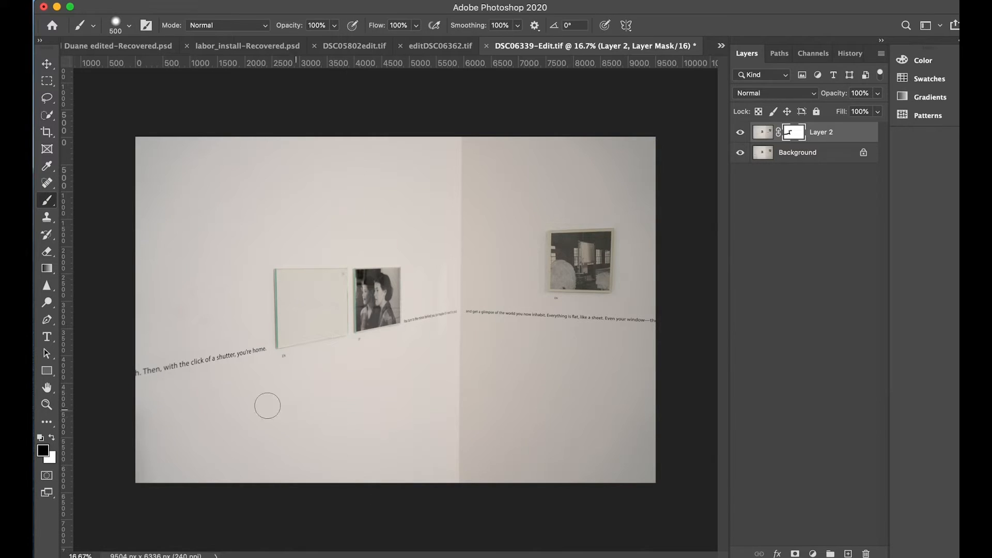
left_click(740, 133)
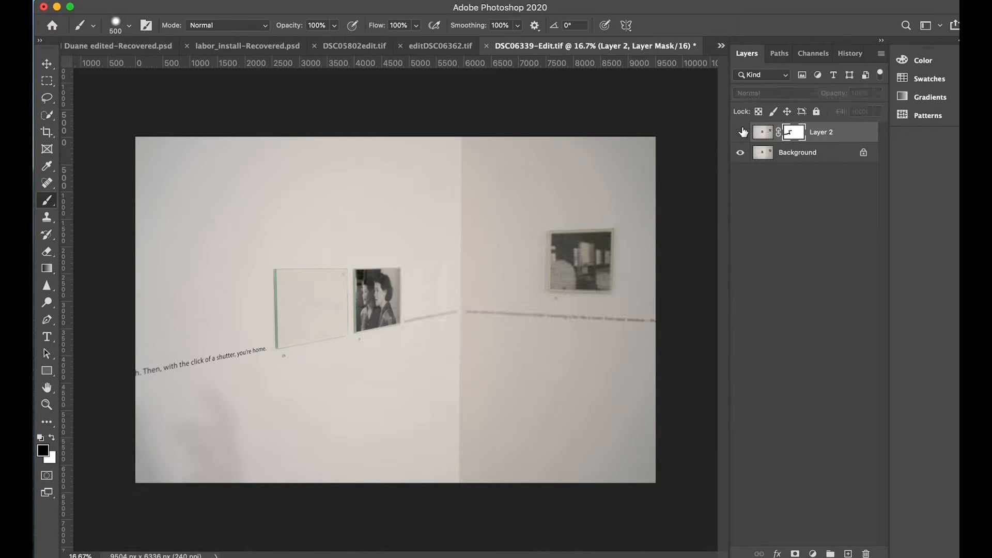
left_click(742, 132)
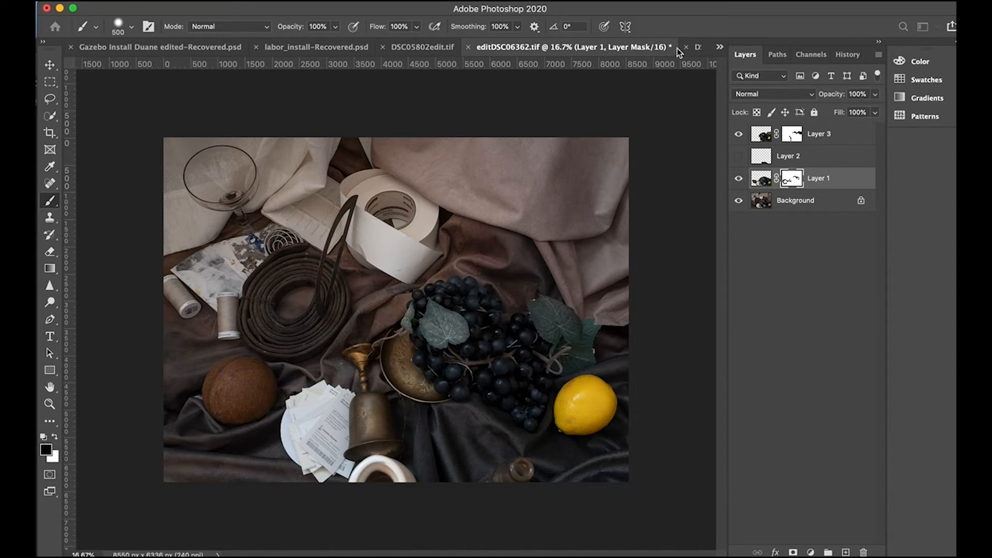
- In editDSC06362.tif, hide Layer 1 and Layer 3 and examine the Background still life up close, object by object
left_click(739, 178)
left_click(738, 134)
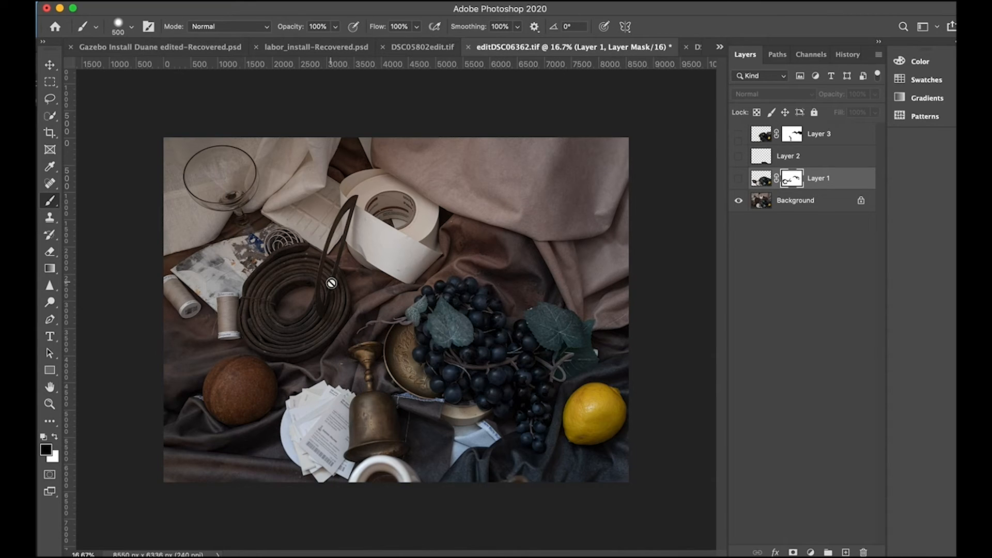
key("super+equal")
key("super+equal")
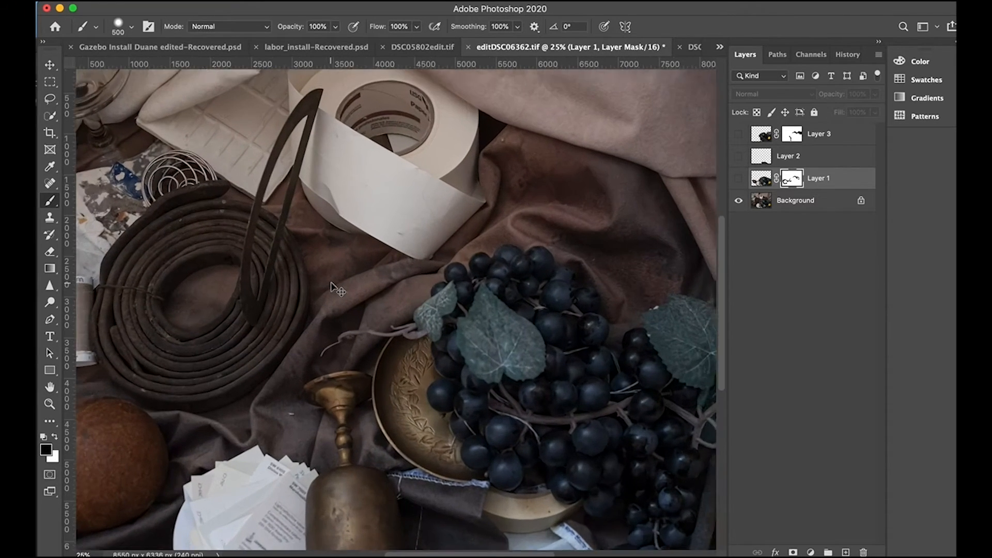
mouse_move(307, 235)
left_mouse_down()
mouse_move(503, 288)
mouse_move(513, 410)
left_mouse_up()
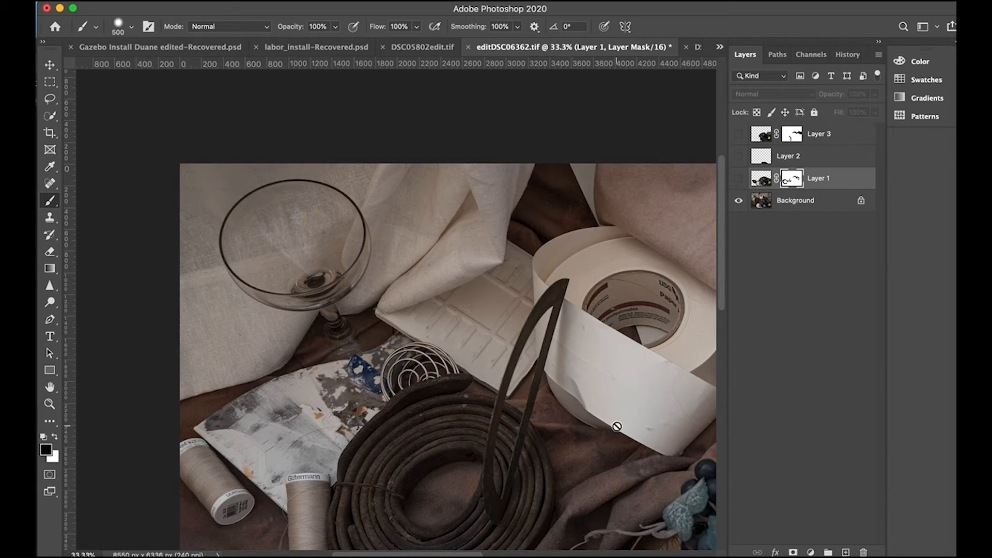
left_click_drag(615, 425, 529, 234)
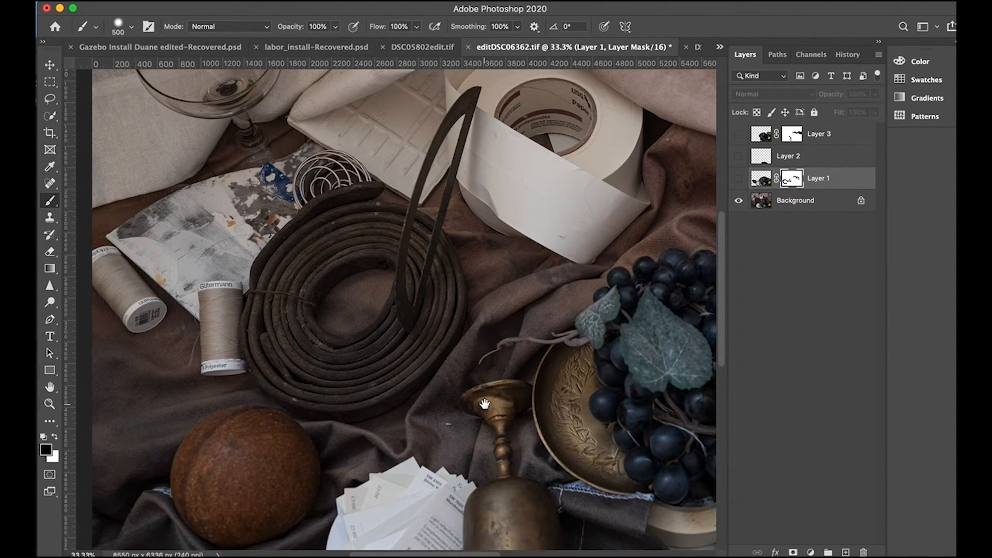
left_click_drag(589, 318, 270, 460)
left_click_drag(615, 385, 579, 163)
left_click_drag(145, 316, 482, 269)
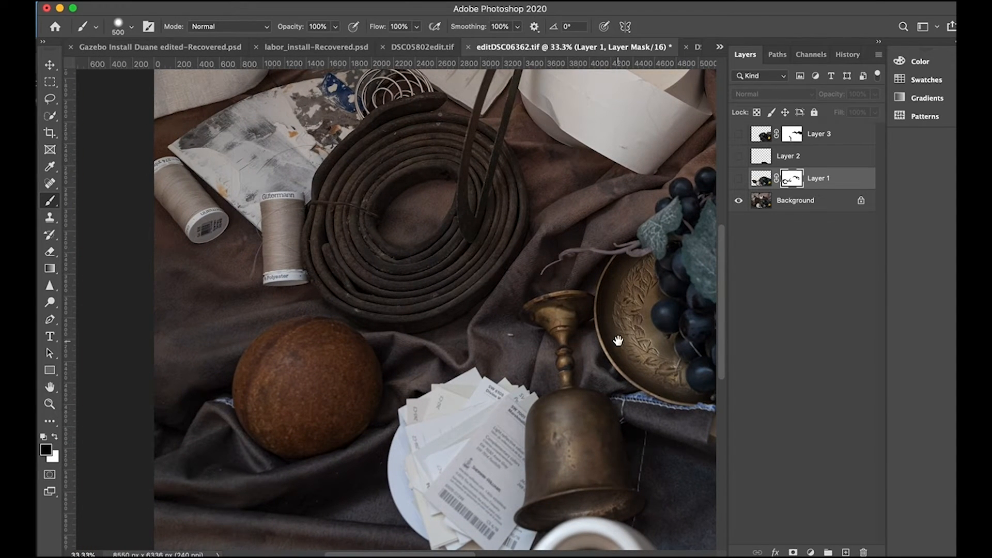
left_click_drag(615, 343, 557, 232)
left_click_drag(714, 411, 684, 371)
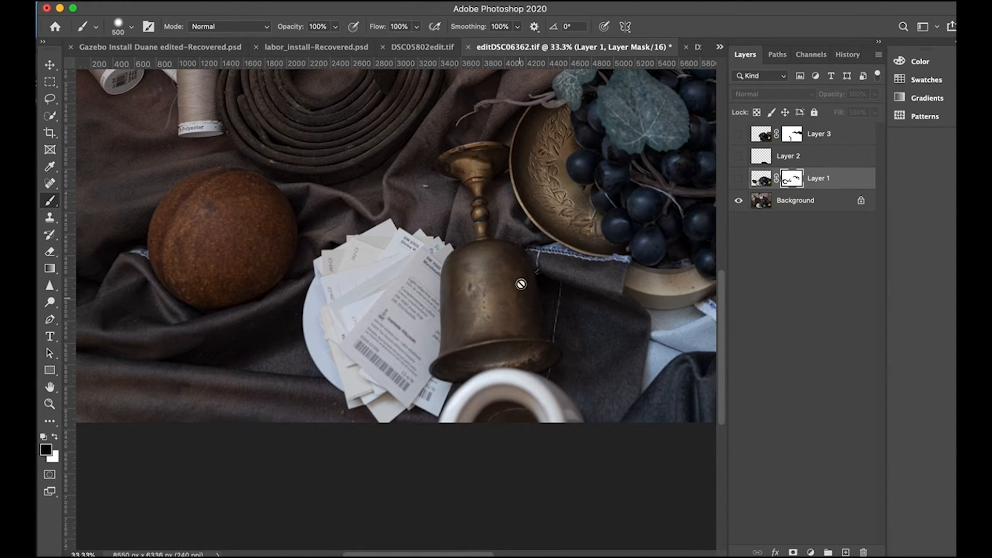
left_click_drag(597, 199, 434, 216)
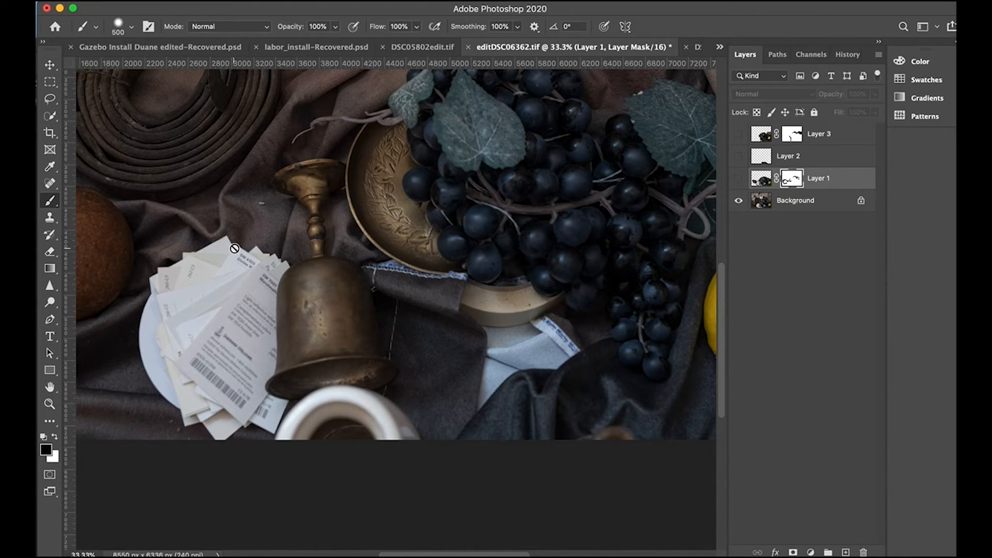
key("space")
key("super+minus")
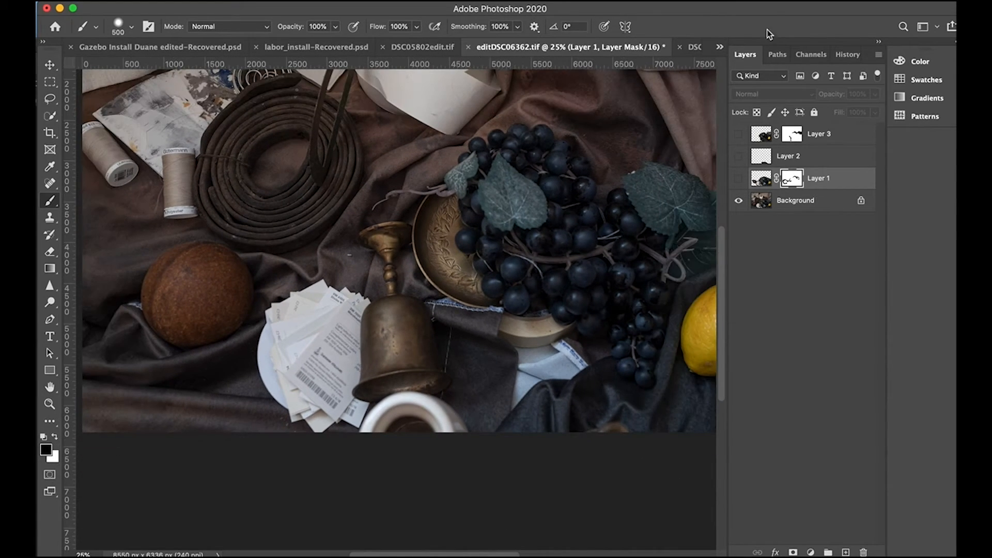
- Show Layer 1, compare it against the Background, and inspect the brown ball, paper stack and bell
left_click(738, 179)
left_click(738, 179)
left_click(738, 179)
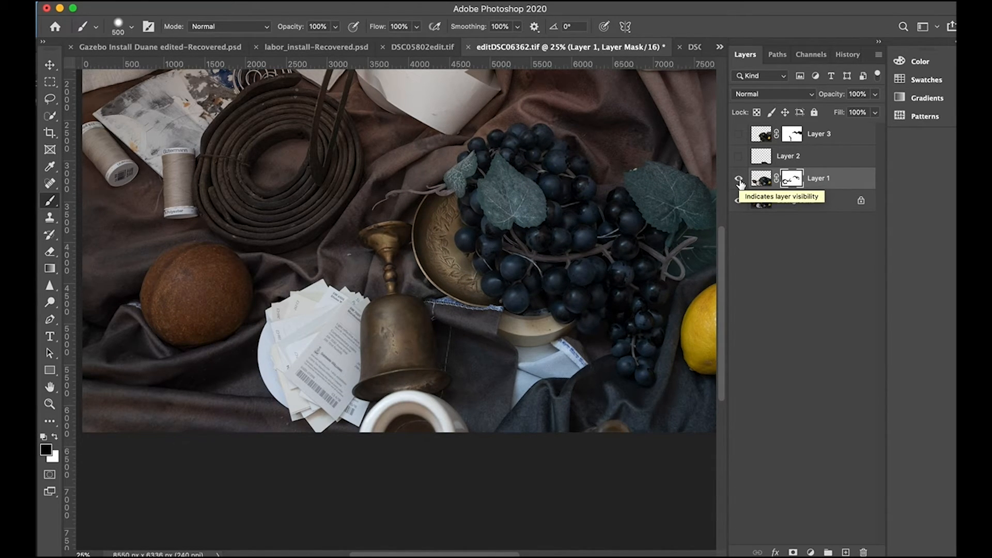
scroll(360, 296, "up", 3)
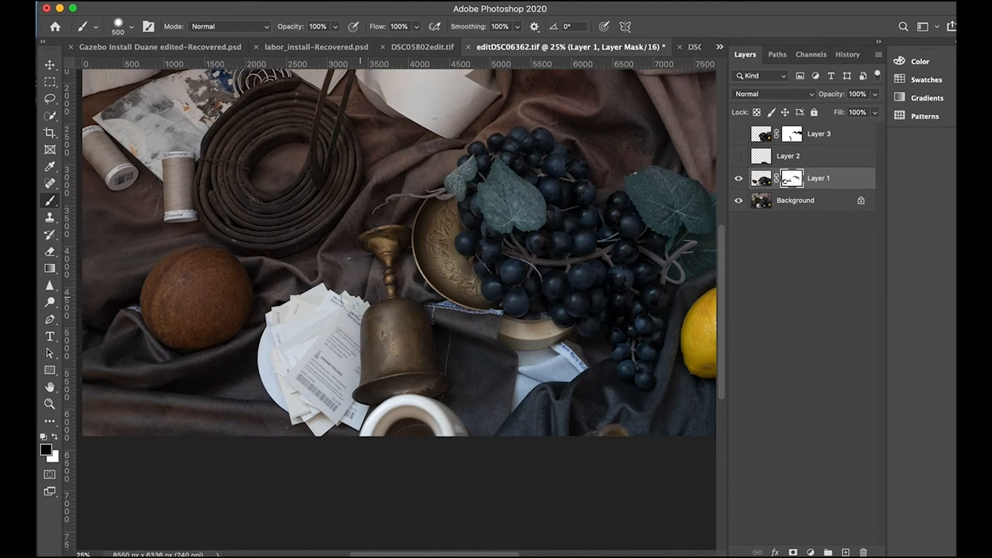
scroll(360, 296, "left", 5)
scroll(360, 295, "down", 4)
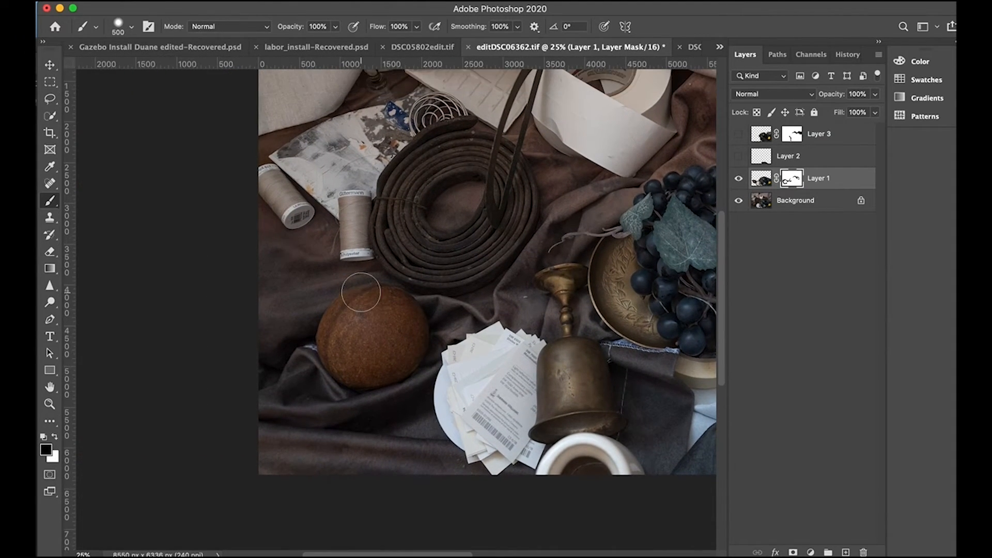
scroll(361, 291, "right", 8)
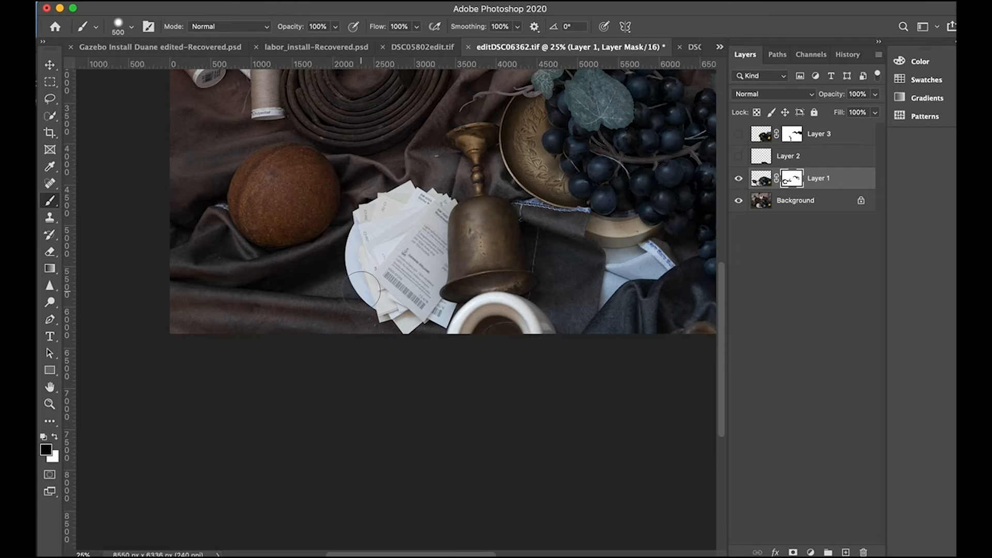
scroll(366, 288, "up", 5)
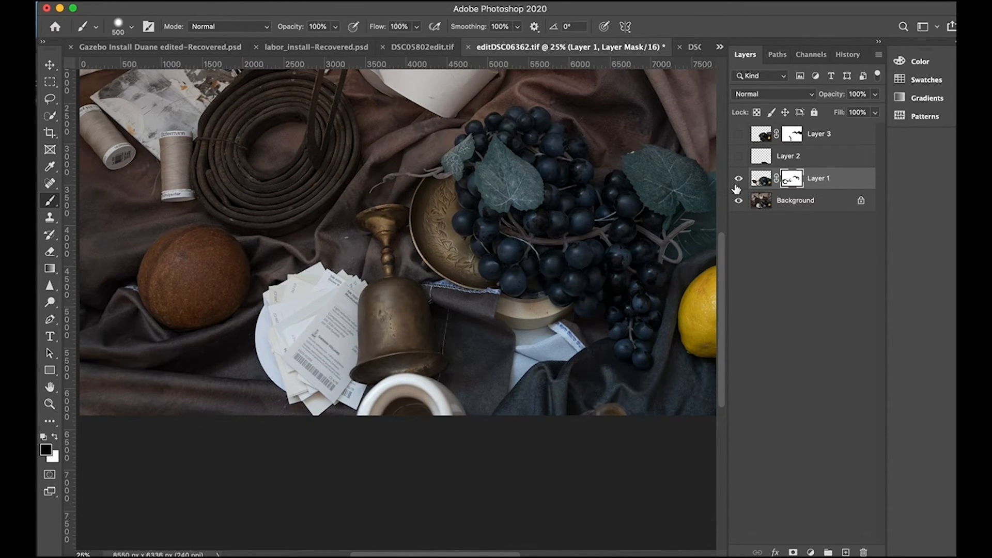
- Try deleting Layer 1's mask, inspect the hard edges around the brown ball, and restore the mask
left_click(764, 182)
left_click(793, 180)
right_click(794, 182)
left_click(819, 205)
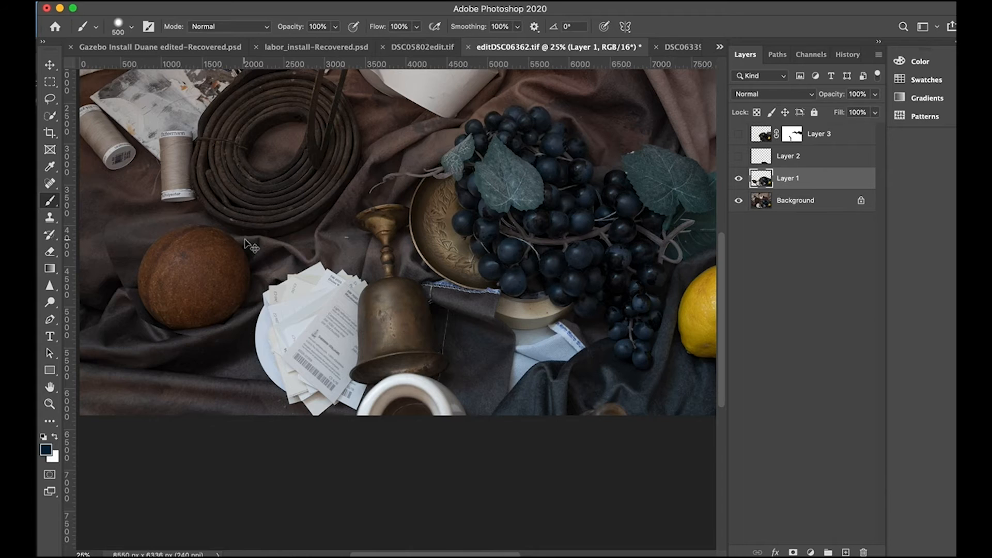
key("super+equal")
left_click_drag(245, 239, 810, 279)
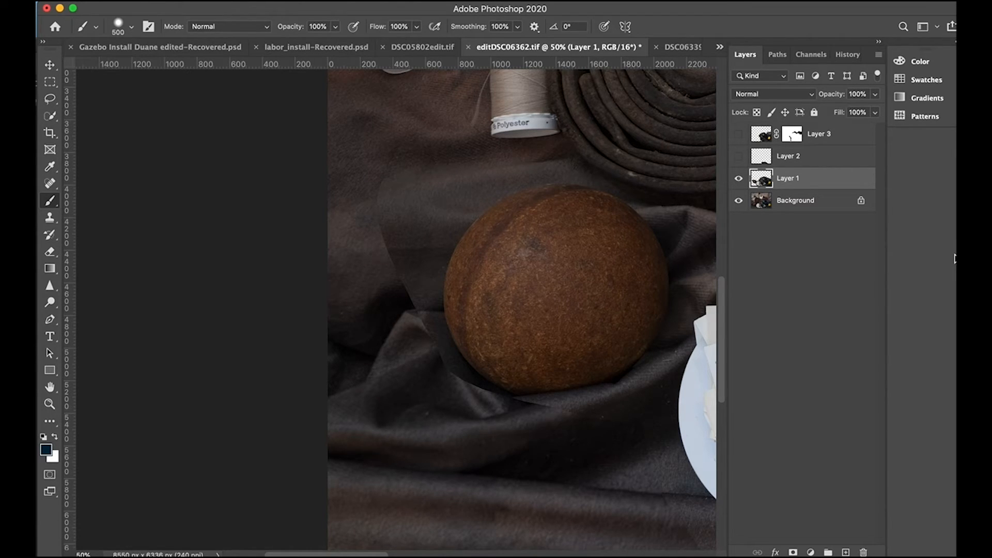
key("super+z")
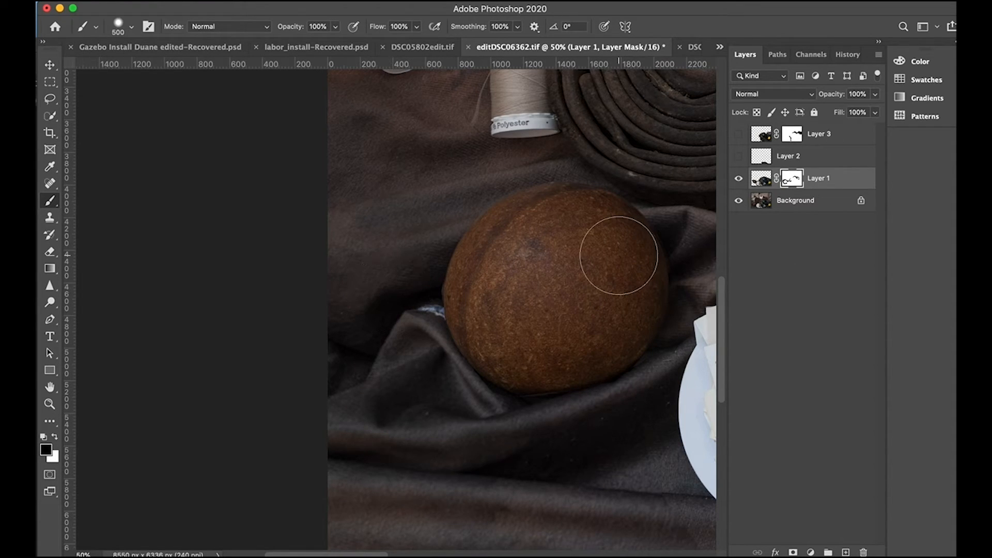
- Compare the grapes, brass plate and bell up close with Layer 3 hidden and shown, leaving it visible
left_click_drag(615, 259, 447, 324)
key("super+minus")
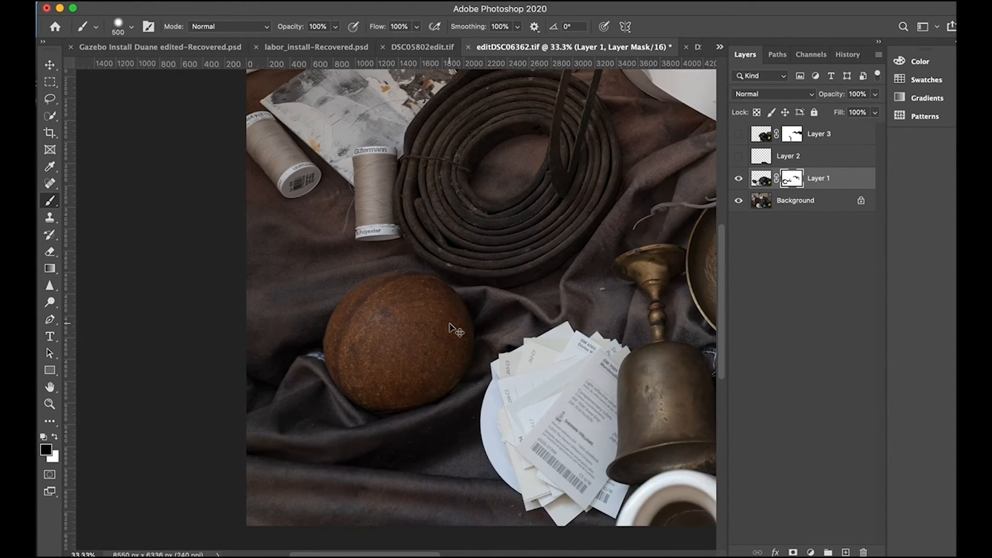
left_click(738, 135)
left_click(738, 134)
left_click_drag(614, 259, 318, 269)
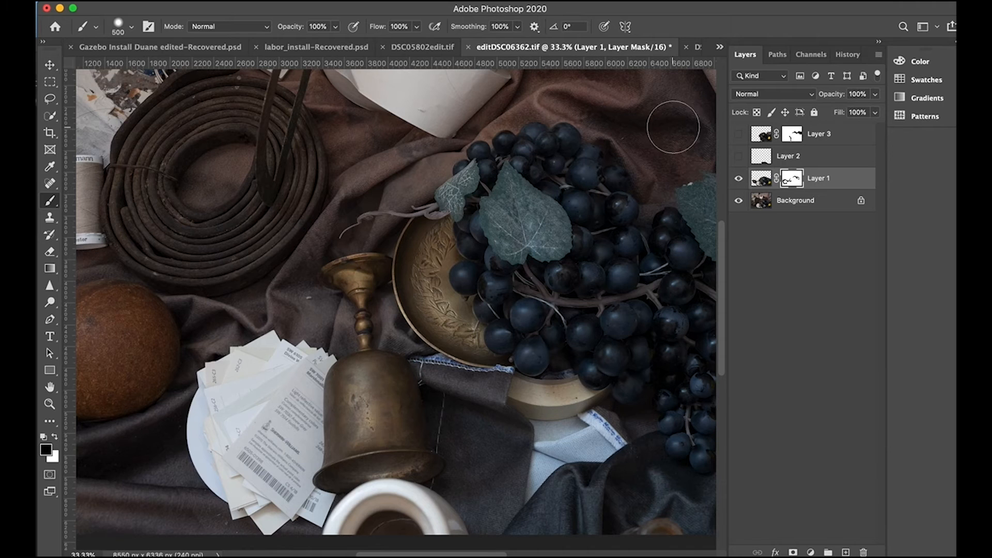
left_click(738, 135)
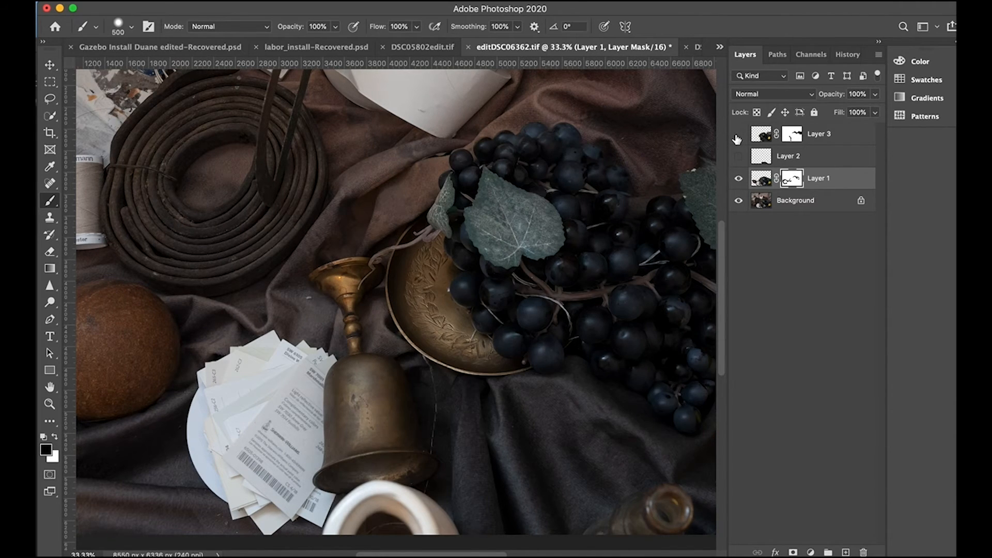
left_click(737, 137)
left_click(738, 137)
left_click(737, 137)
left_click(737, 138)
- Compare the entire still life with Layer 3 hidden and shown, leaving the layer visible
key("super+minus")
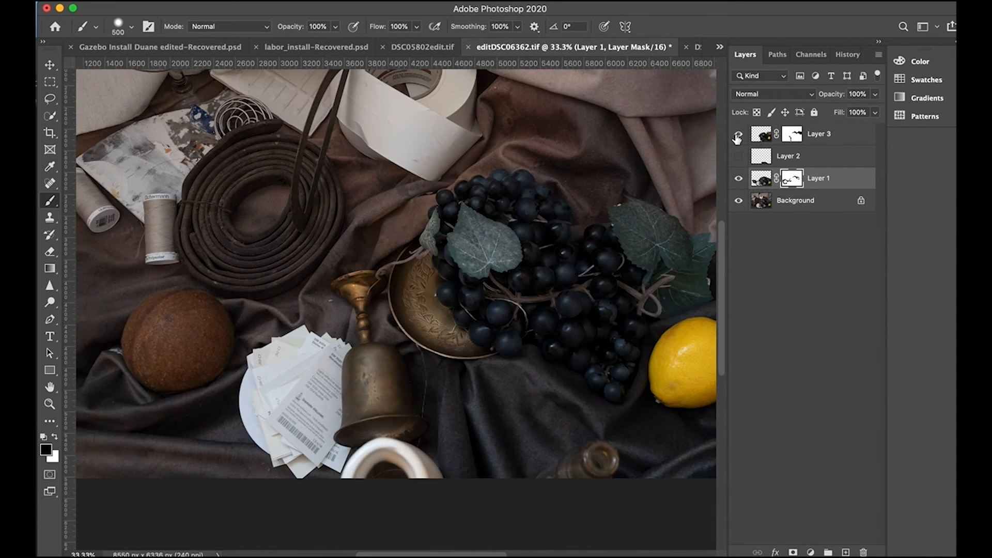
key("super+minus")
left_click(737, 138)
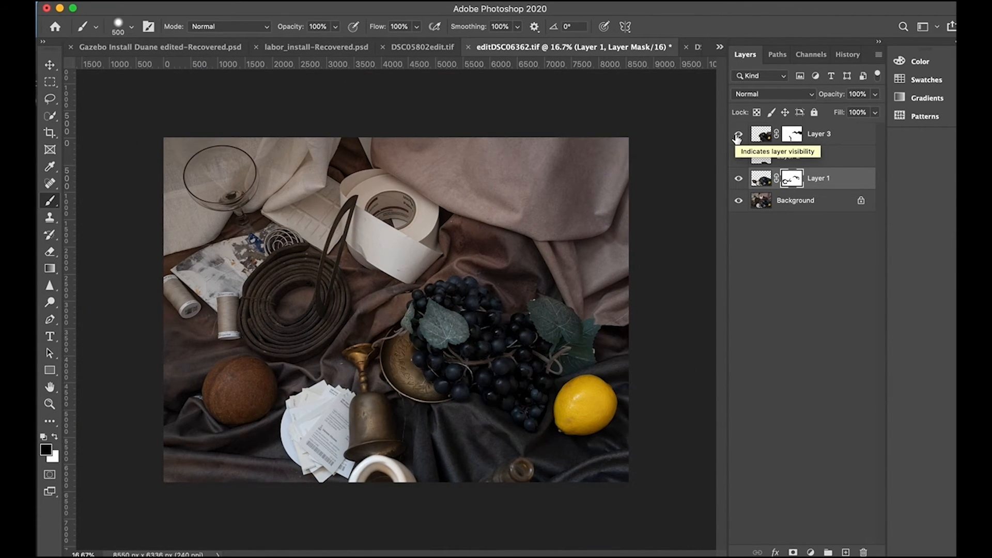
left_click(737, 138)
left_click(737, 138)
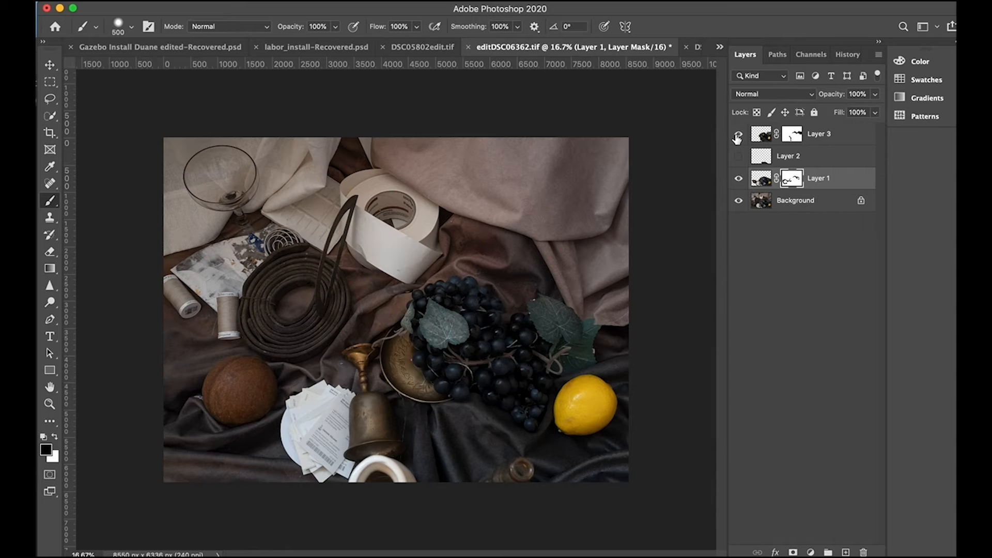
- Compare the brown fabric folds and grapes at 100% with Layer 3 hidden and shown, leaving the layer visible
key("super+1")
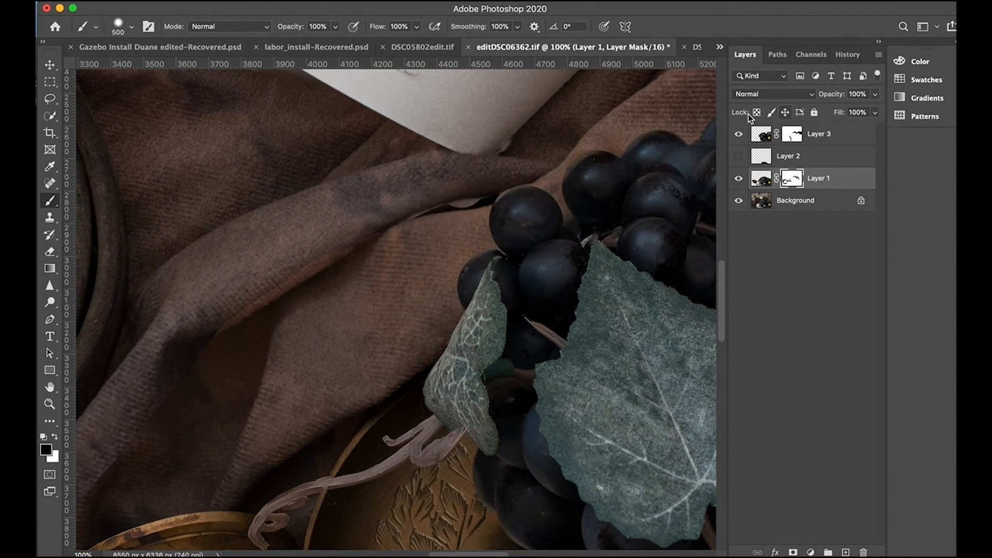
left_click(740, 136)
left_click(740, 136)
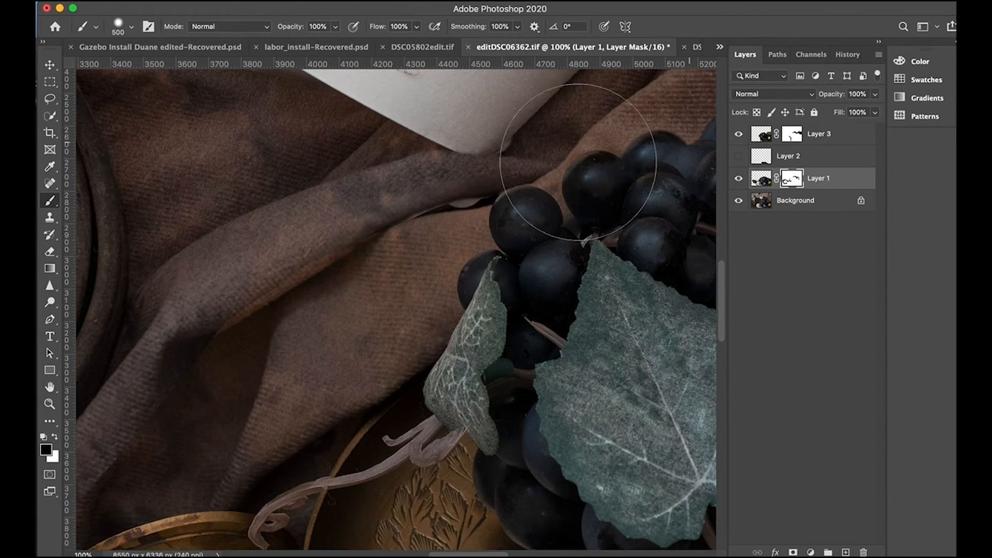
- Set the brush size to 200 px for working around the fabric folds
key("bracketleft")
key("bracketleft")
key("bracketleft")
key("bracketleft")
key("bracketleft")
key("bracketleft")
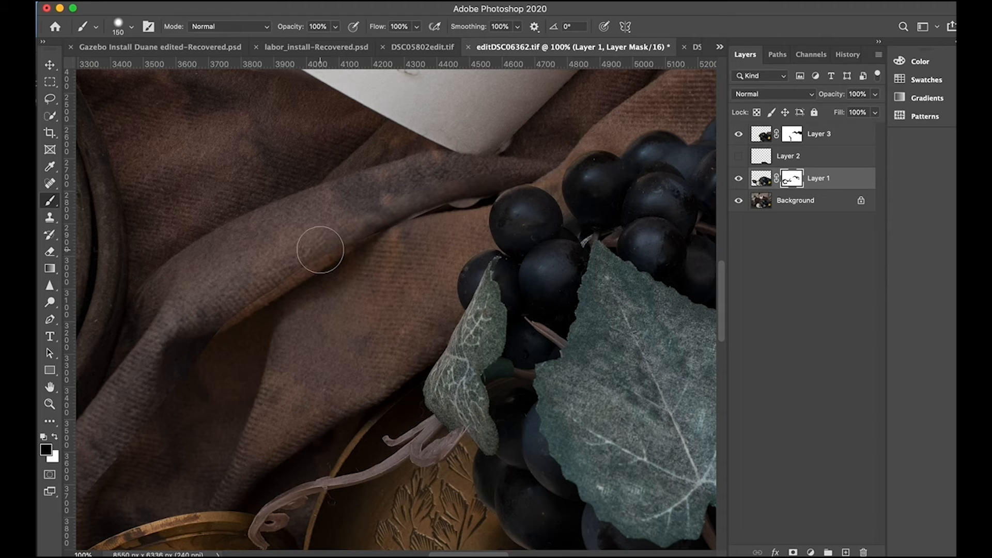
key("bracketright")
key("bracketright")
- Compare the fold beside the grapes with Layer 3 hidden and shown, and target Layer 3's mask for painting
scroll(355, 282, "left", 2)
scroll(356, 282, "left", 2)
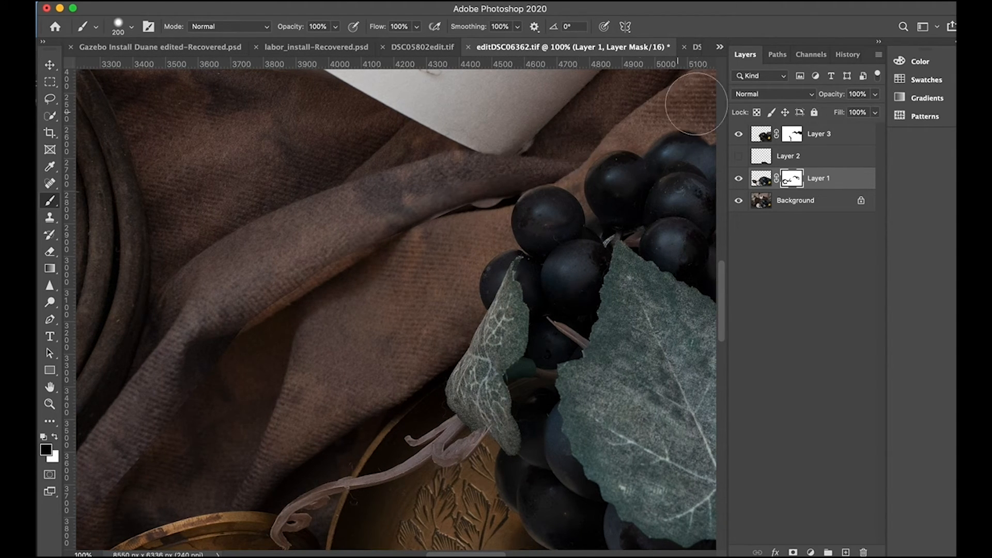
left_click(738, 134)
left_click(738, 135)
left_click(850, 142)
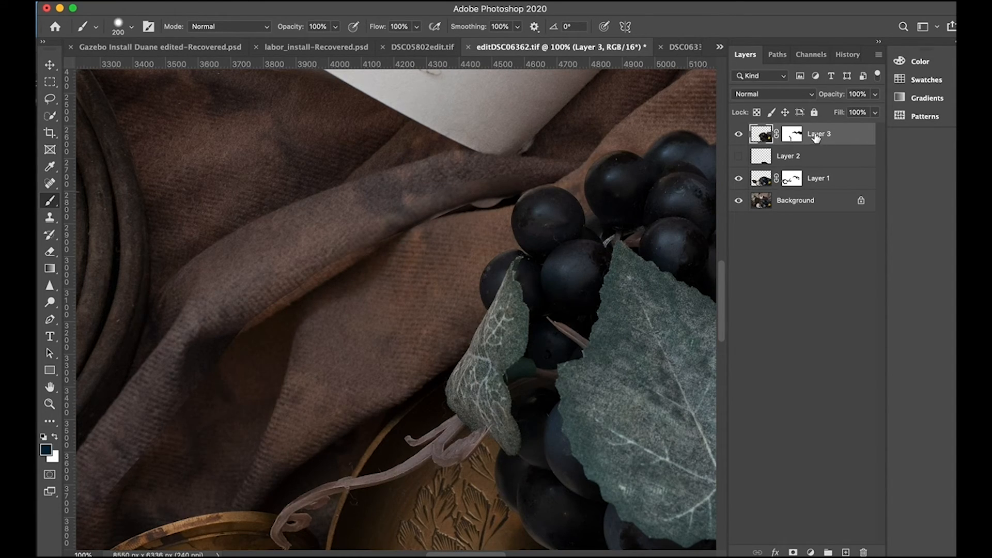
left_click(798, 136)
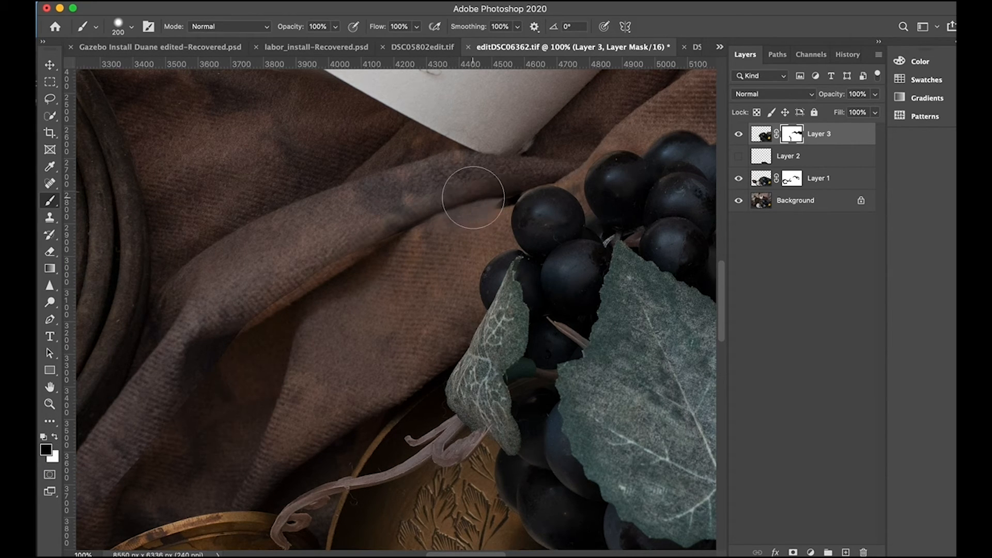
- Try a harder 200 px brush on Layer 3's mask, painting over the brown fabric beside the grapes
left_click(131, 26)
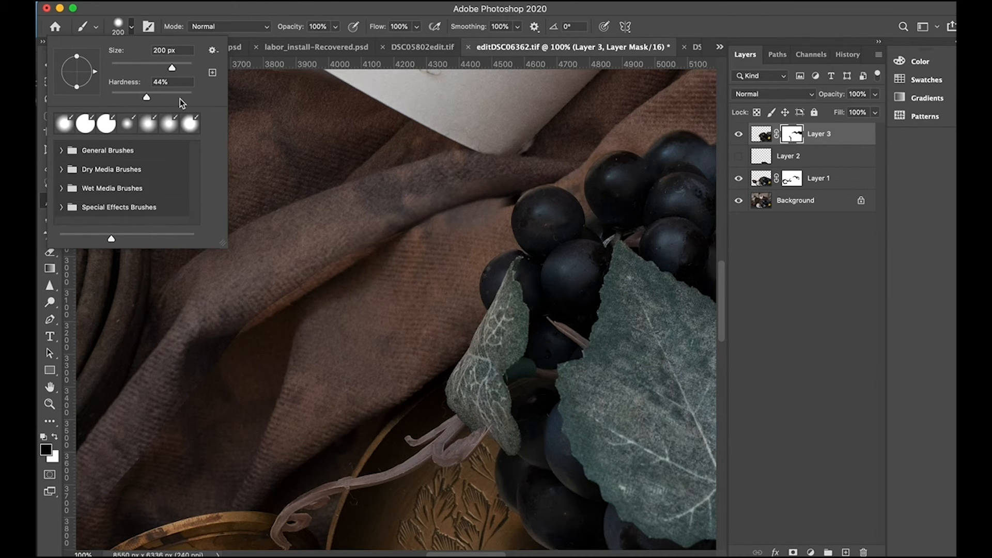
left_click(403, 204)
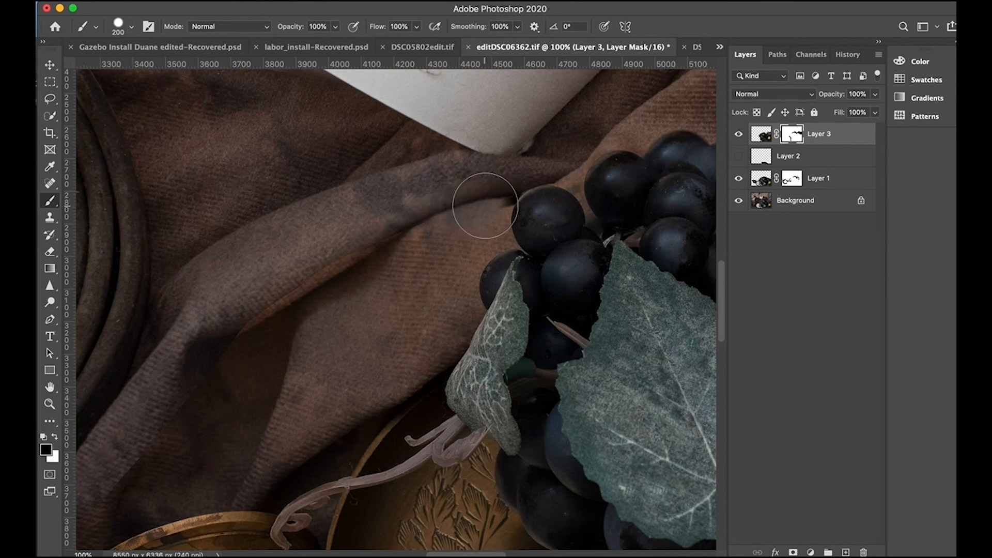
mouse_move(468, 211)
left_mouse_down()
mouse_move(445, 263)
mouse_move(437, 313)
left_mouse_up()
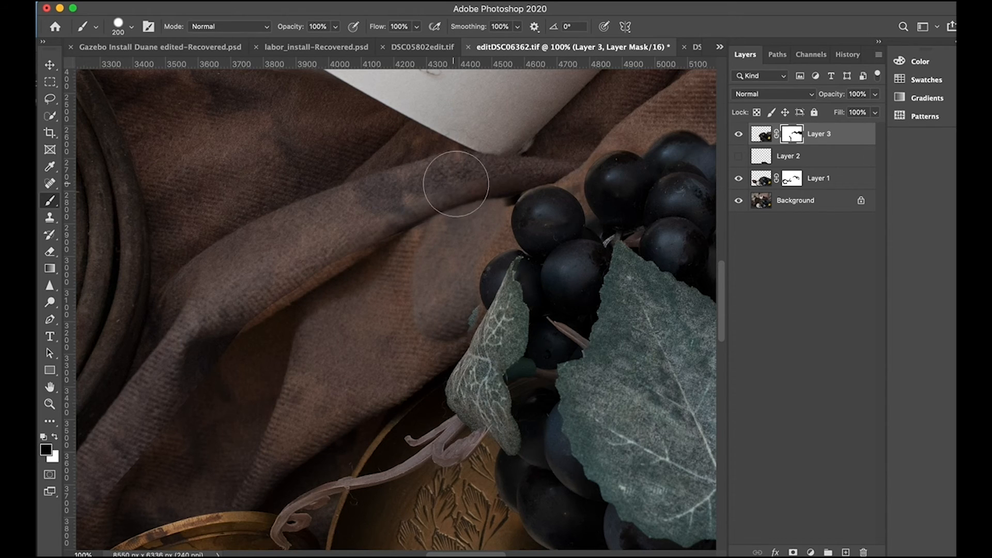
mouse_move(467, 212)
left_mouse_down()
mouse_move(454, 199)
mouse_move(483, 226)
left_mouse_up()
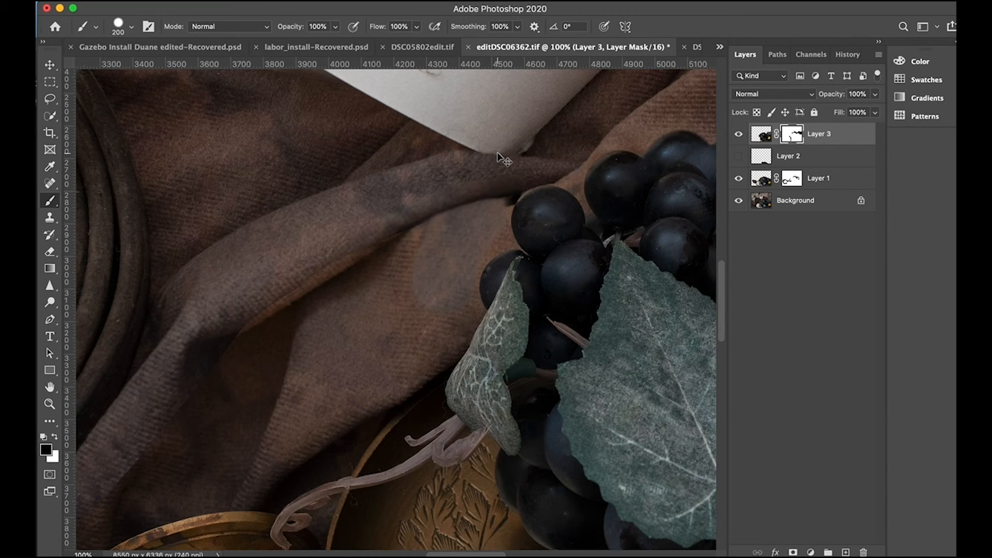
- Undo the strokes on Layer 3's mask beside the grapes and make Layer 3 visible again
key("super+z")
key("super+z")
key("super+z")
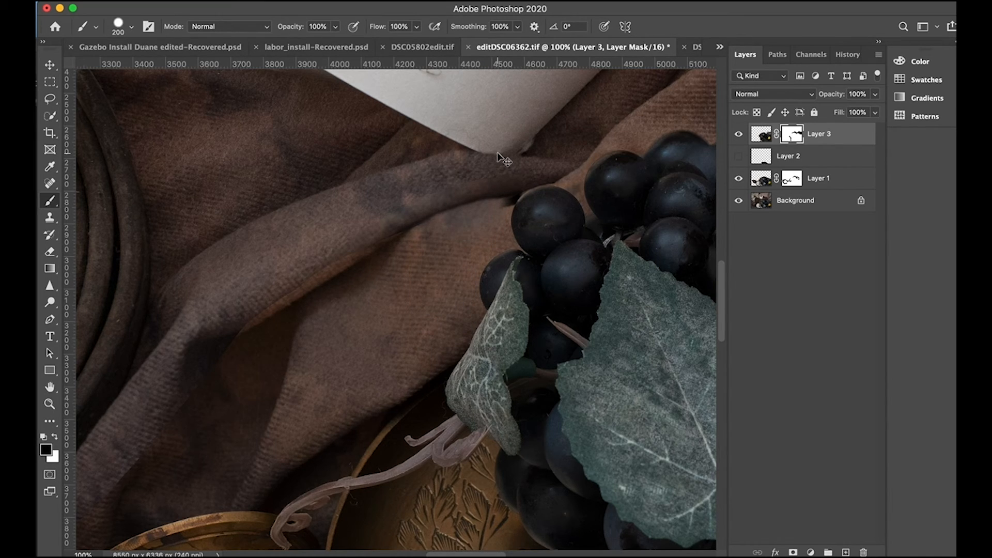
key("super+z")
key("super+z")
key("super+z")
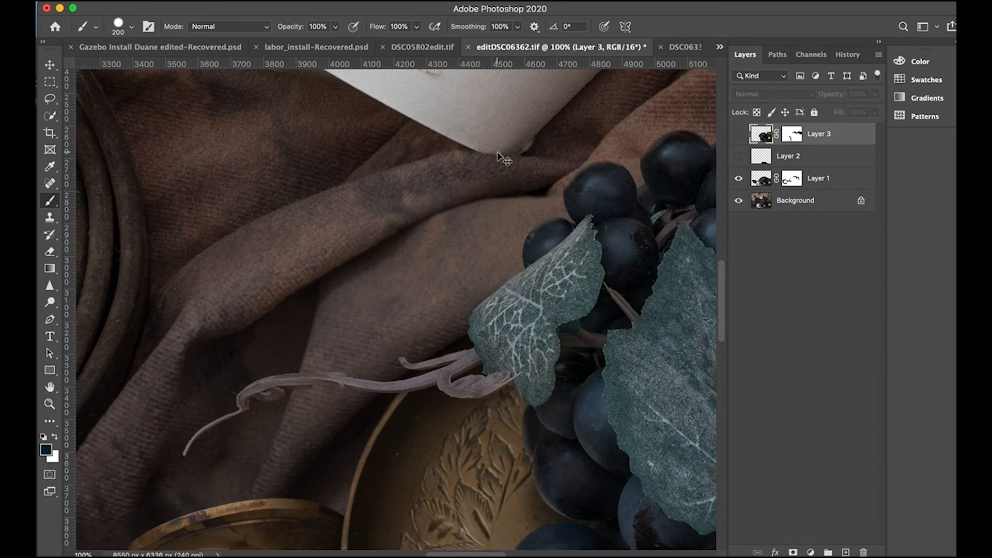
left_click(739, 134)
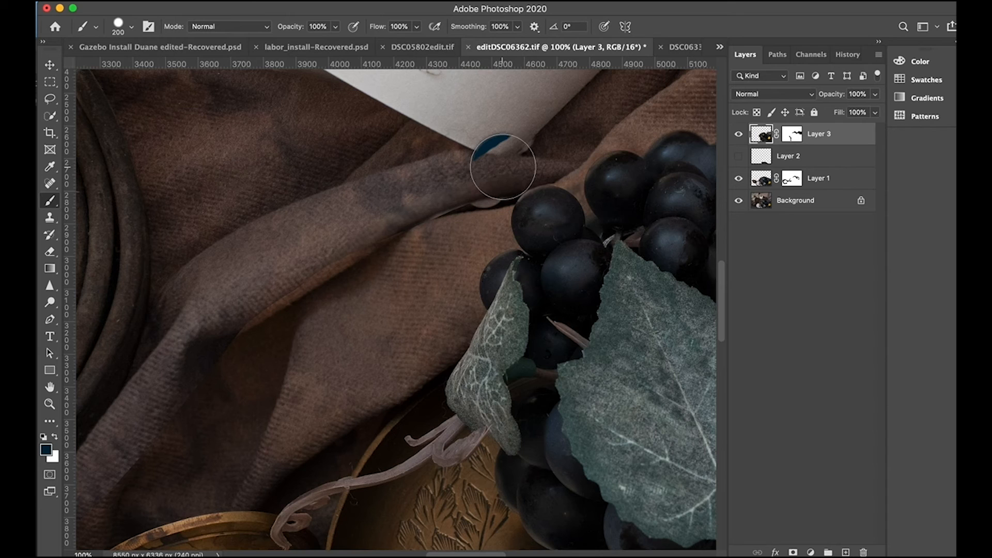
- Undo the blue brush mark on Layer 3's image and set the foreground color to black (000000)
key("super+z")
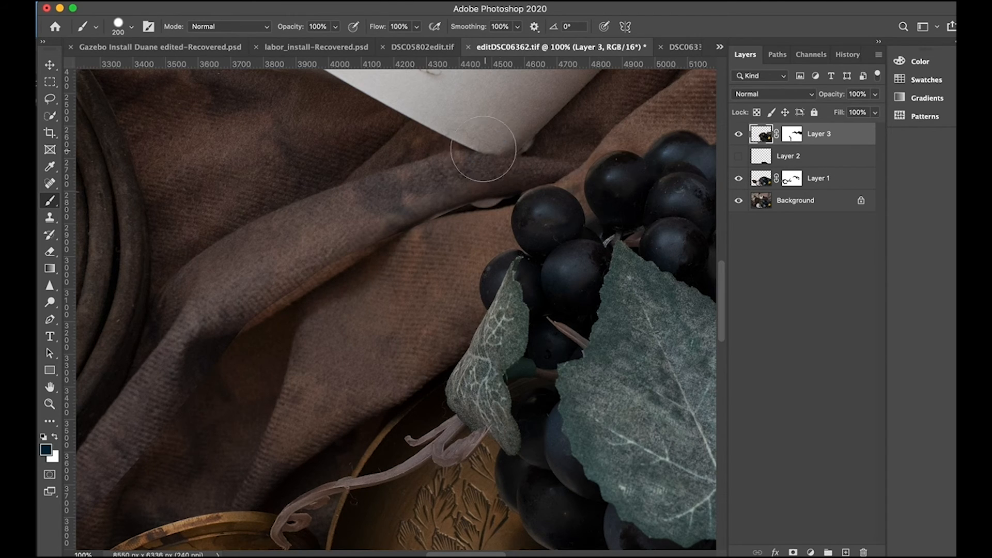
left_click(51, 452)
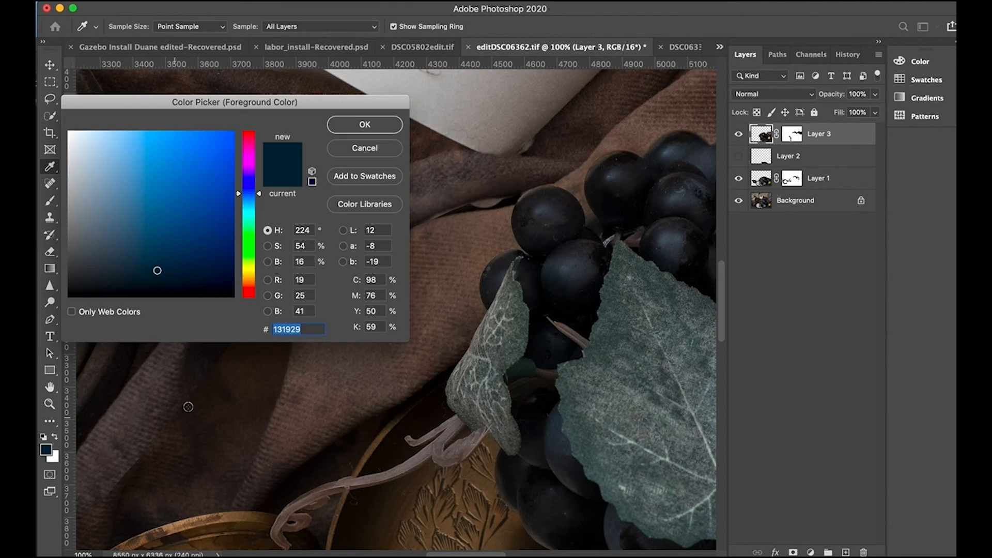
left_click(69, 296)
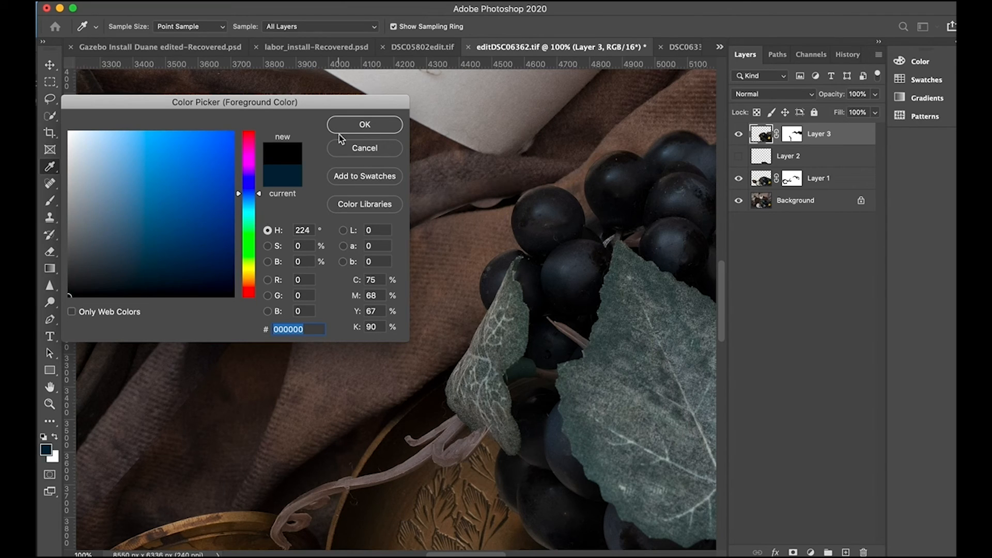
left_click(379, 131)
- Try a black dab directly on Layer 3's image over the fabric fold, undo it, and target the layer mask
left_click(365, 209)
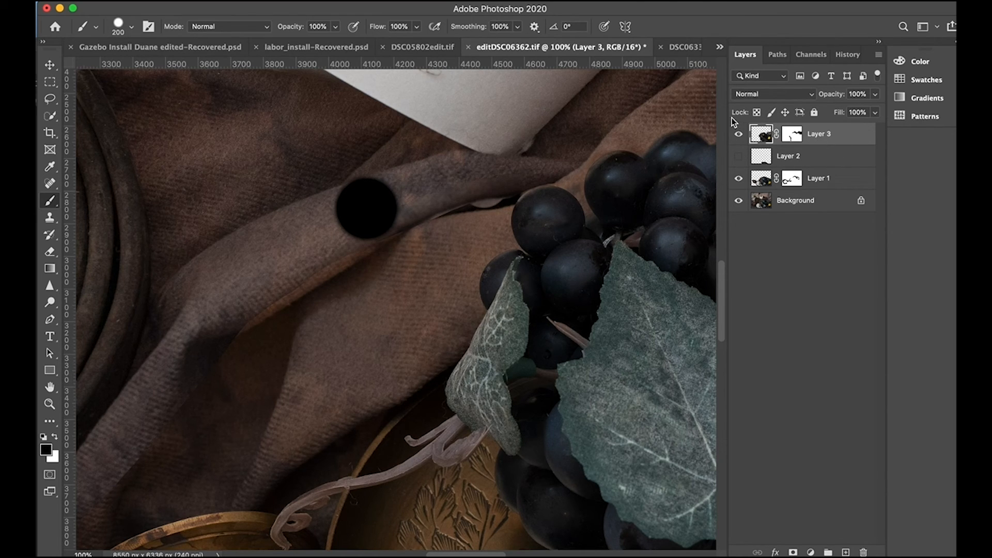
key("super+z")
left_click(785, 135)
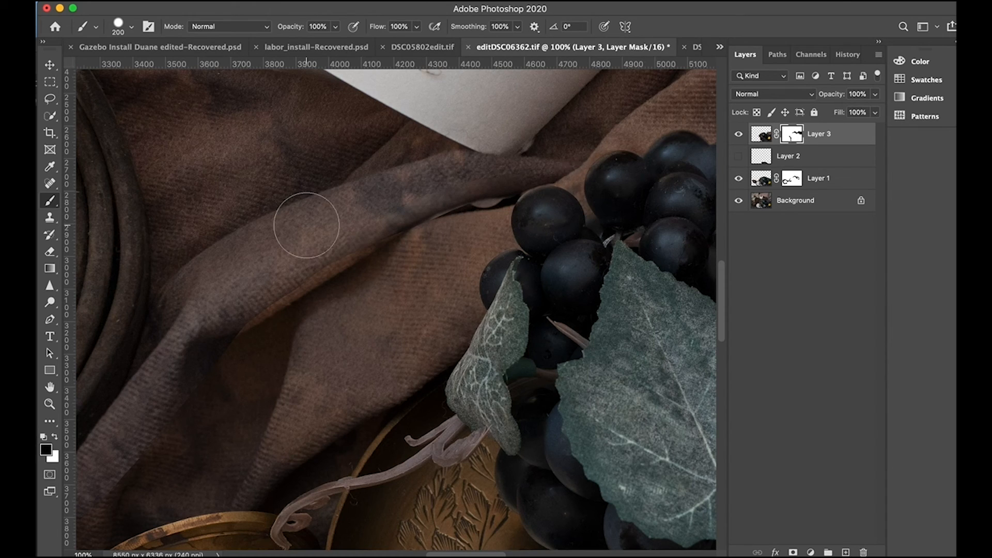
- Paint black on Layer 3's mask along the brown fabric fold and above the bell, and undo the last stroke
mouse_move(378, 212)
left_mouse_down()
mouse_move(233, 289)
mouse_move(299, 261)
mouse_move(357, 215)
mouse_move(249, 283)
mouse_move(215, 318)
mouse_move(391, 208)
mouse_move(259, 276)
mouse_move(213, 313)
mouse_move(169, 389)
mouse_move(233, 320)
mouse_move(201, 350)
mouse_move(164, 427)
mouse_move(189, 433)
mouse_move(288, 243)
left_mouse_up()
left_click_drag(174, 323, 354, 183)
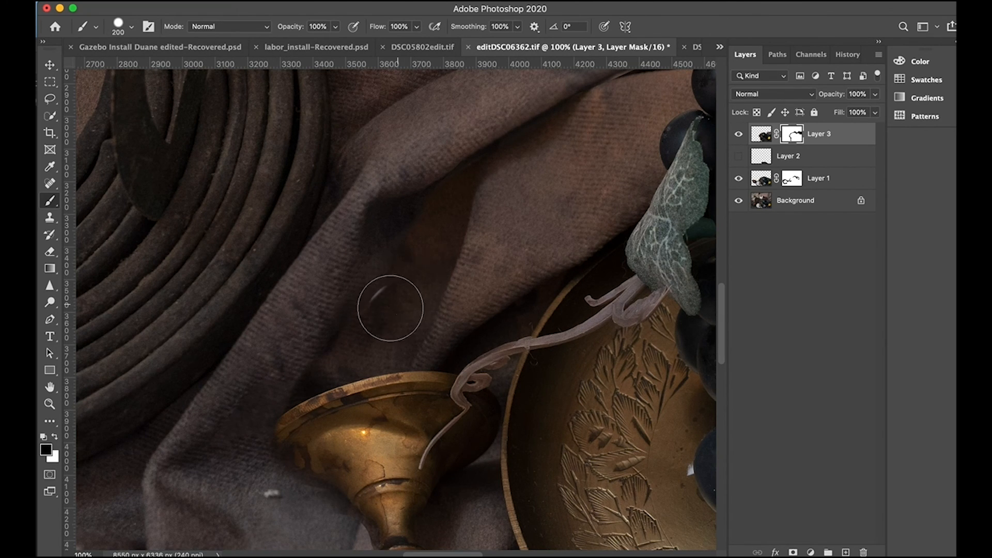
left_click_drag(364, 314, 408, 281)
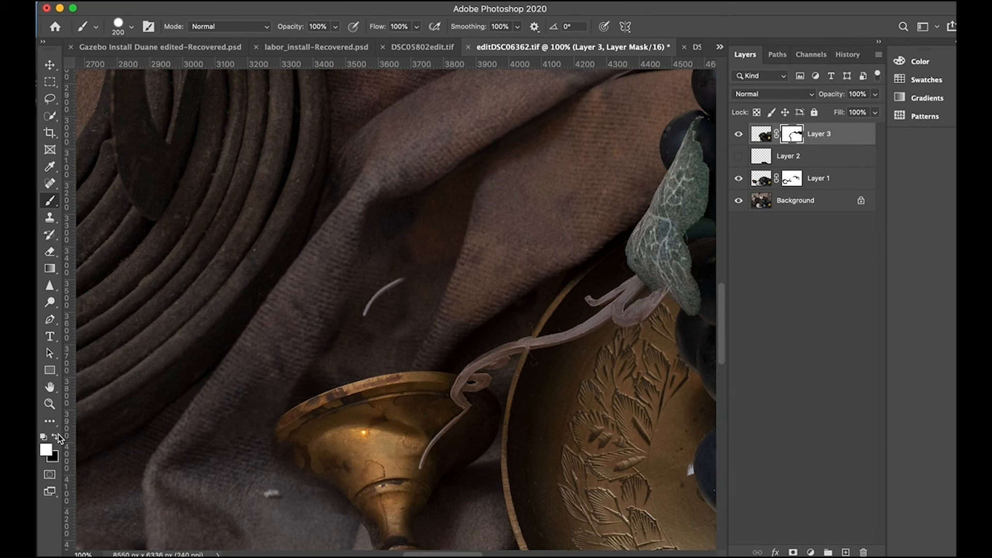
key("super+z")
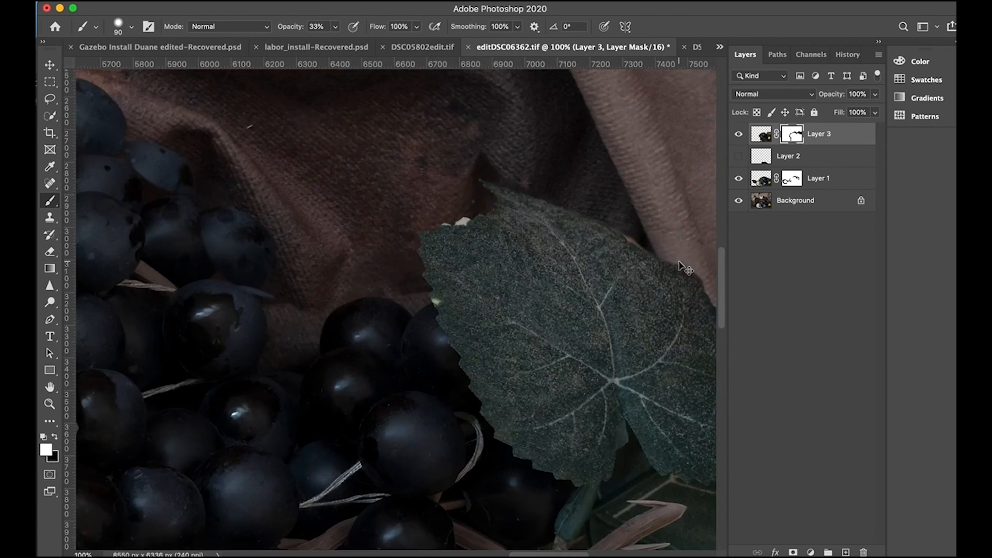
- Examine the blend around the grapes, large leaf and draped fabric at different magnifications, ending at 66.7%
key("super+plus")
key("super+plus")
key("super+minus")
key("super+minus")
key("super+minus")
key("super+plus")
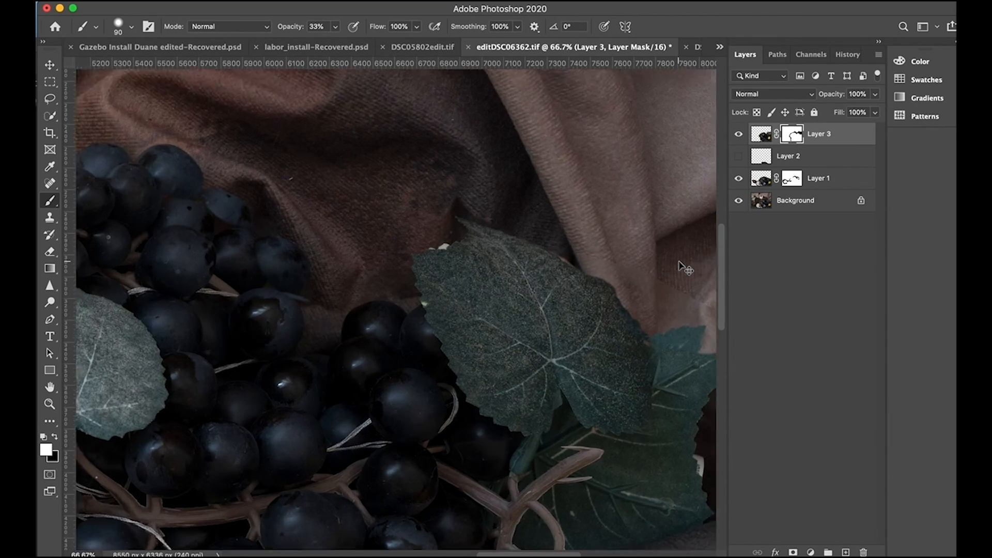
key("super+minus")
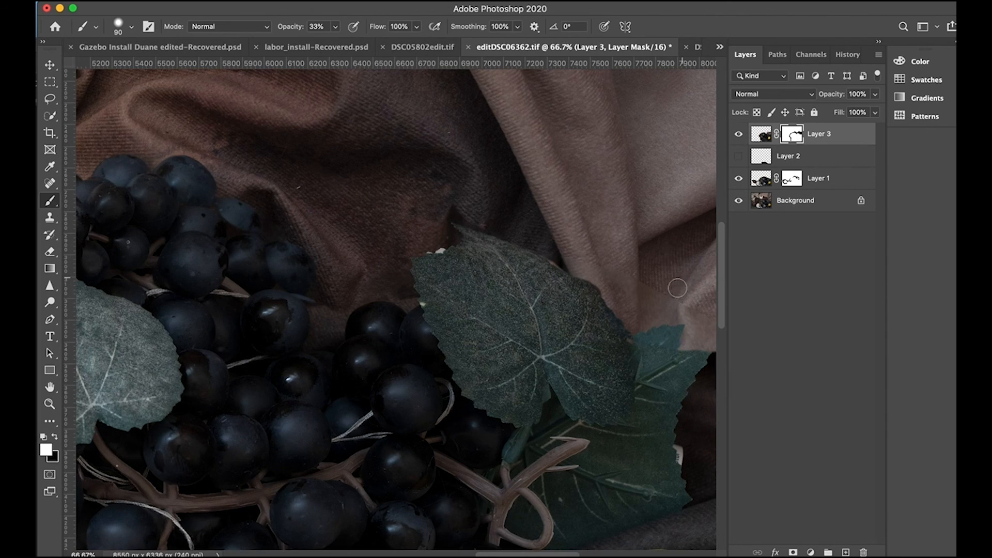